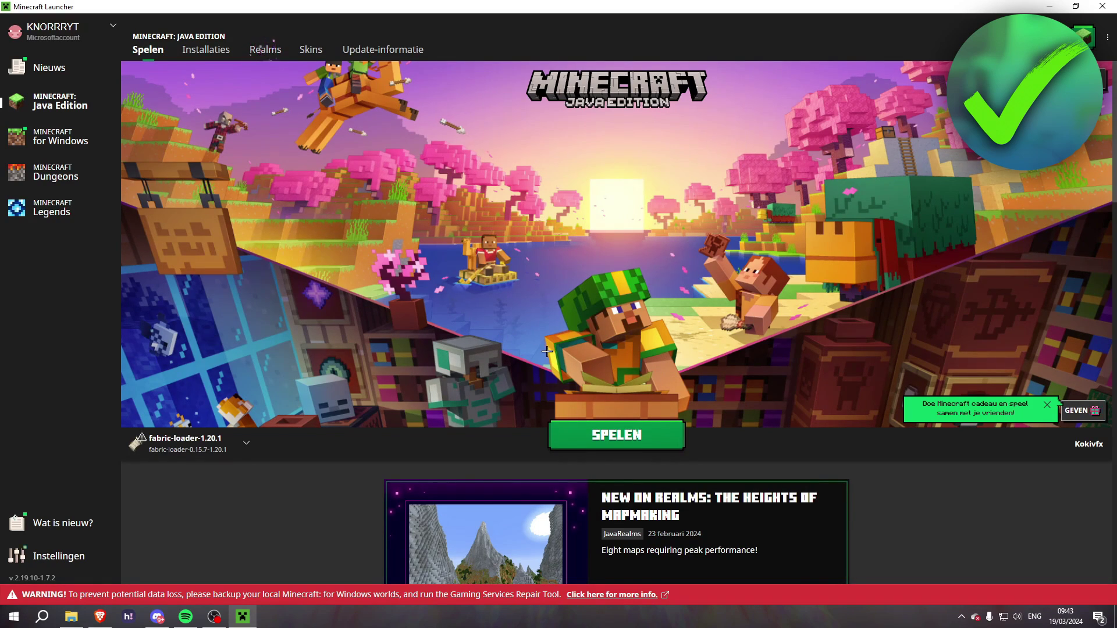
- Open Windows Search from the taskbar over the Minecraft Launcher
{"action": "left_click", "coordinate": [41, 617]}
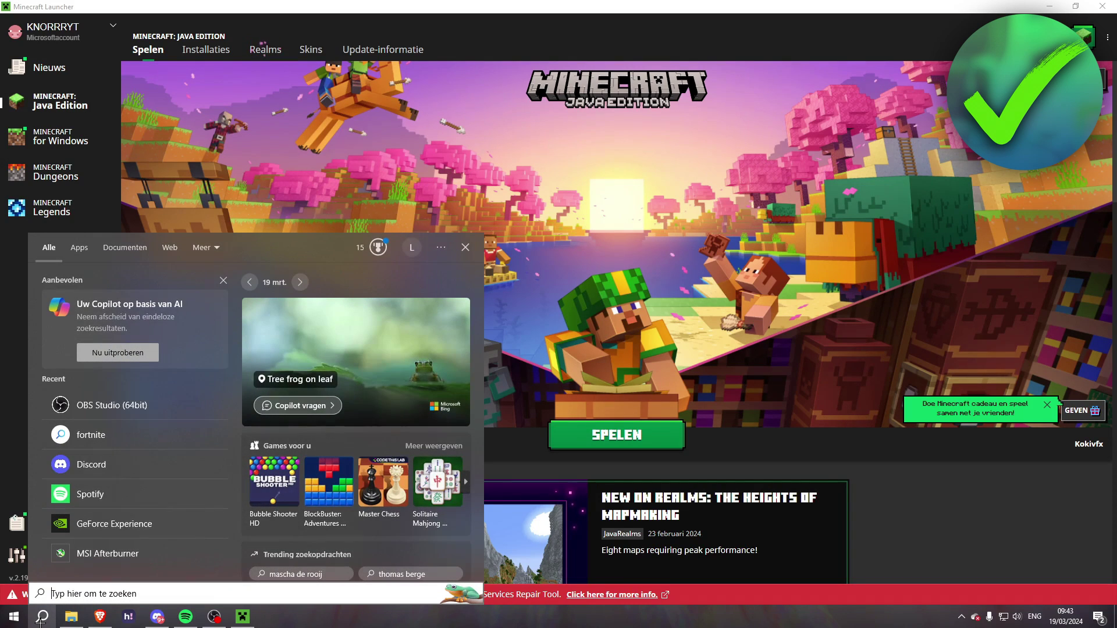
- Search for %appdata% and open the Roaming folder in File Explorer
{"action": "type", "text": "%a"}
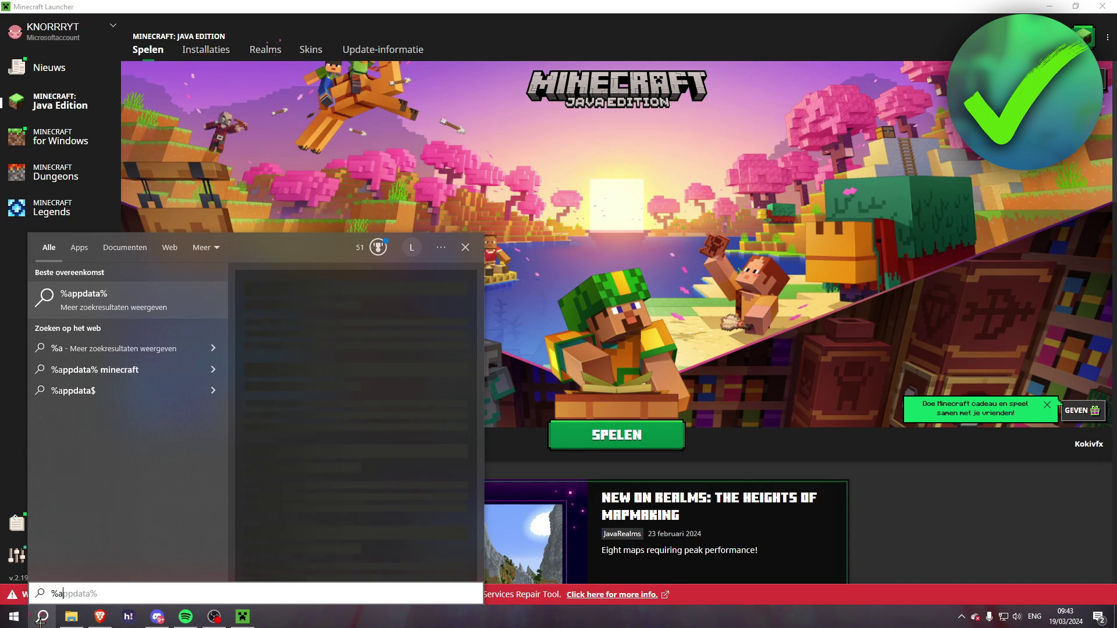
{"action": "type", "text": "ppdata%"}
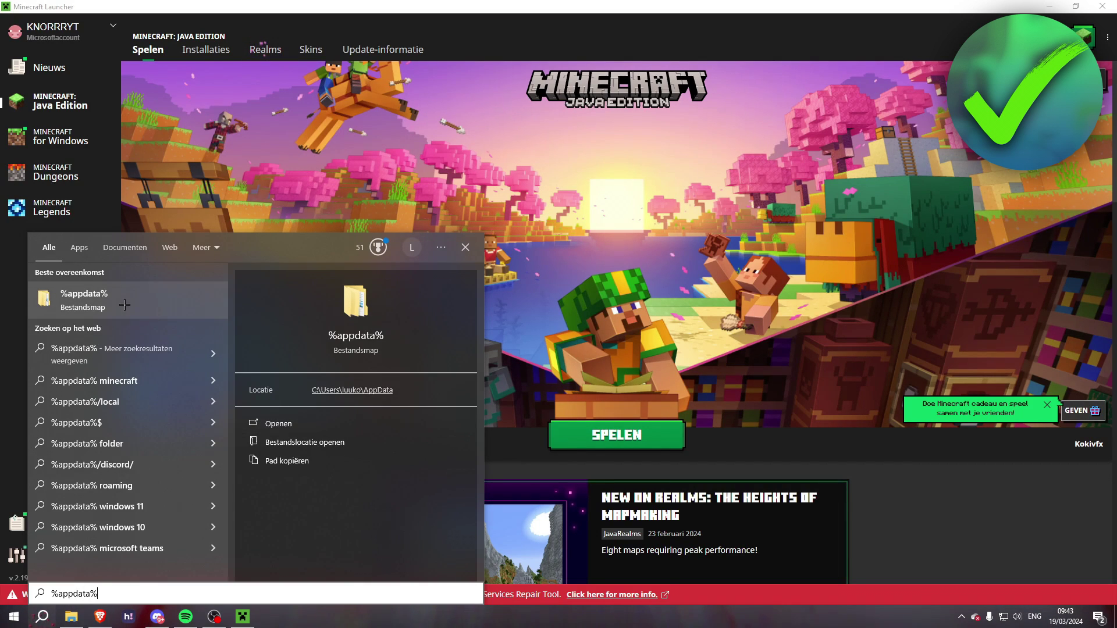
{"action": "left_click", "coordinate": [198, 299]}
- Navigate into .minecraft and then its saves folder, showing New World and world - kopie
{"action": "mouse_move", "coordinate": [257, 170]}
{"action": "left_mouse_down"}
{"action": "mouse_move", "coordinate": [477, 188]}
{"action": "mouse_move", "coordinate": [445, 144]}
{"action": "left_mouse_up"}
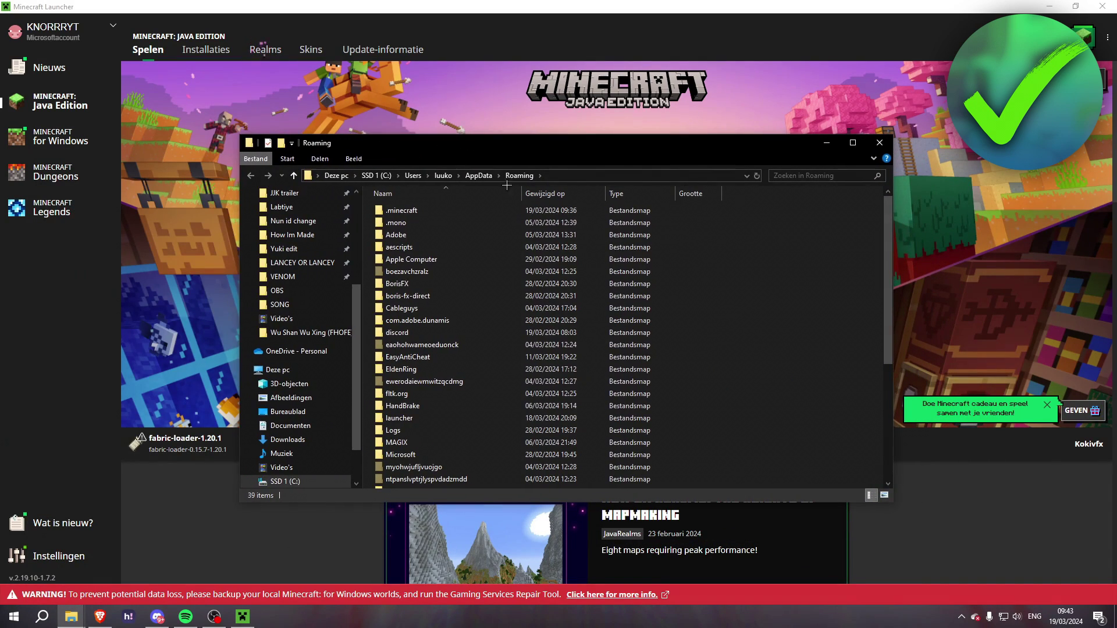
{"action": "left_click", "coordinate": [491, 213]}
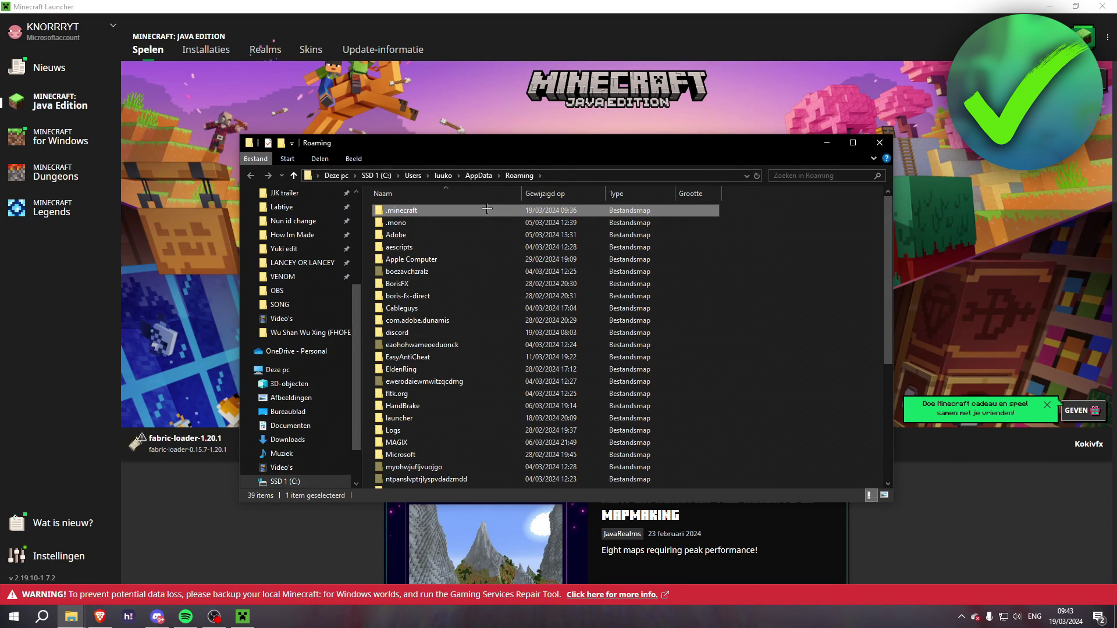
{"action": "double_click", "coordinate": [480, 210]}
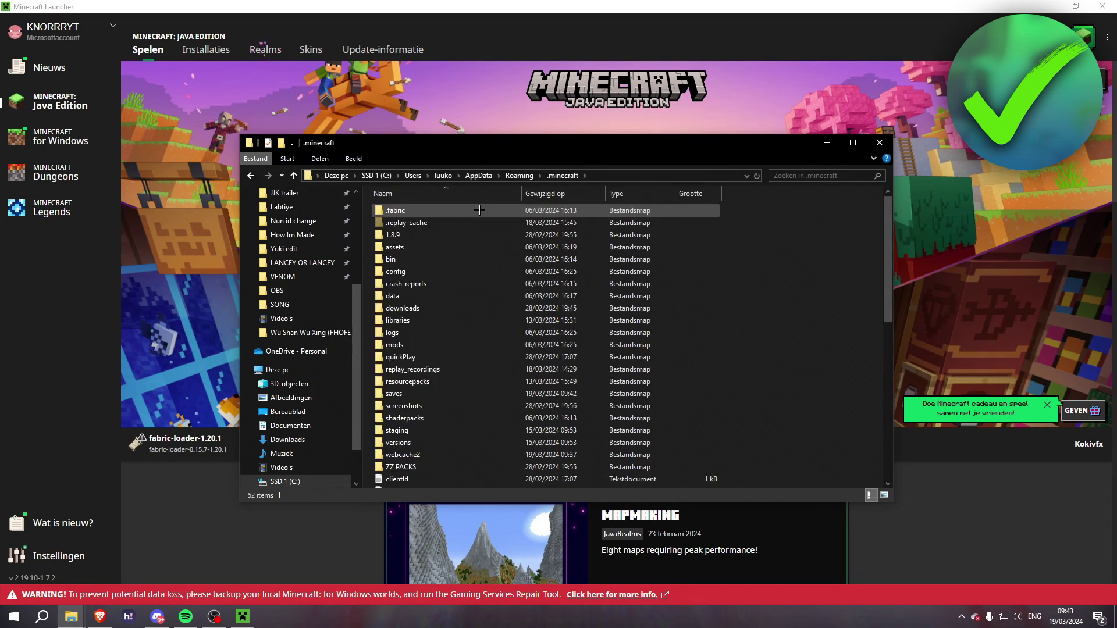
{"action": "left_click", "coordinate": [497, 395]}
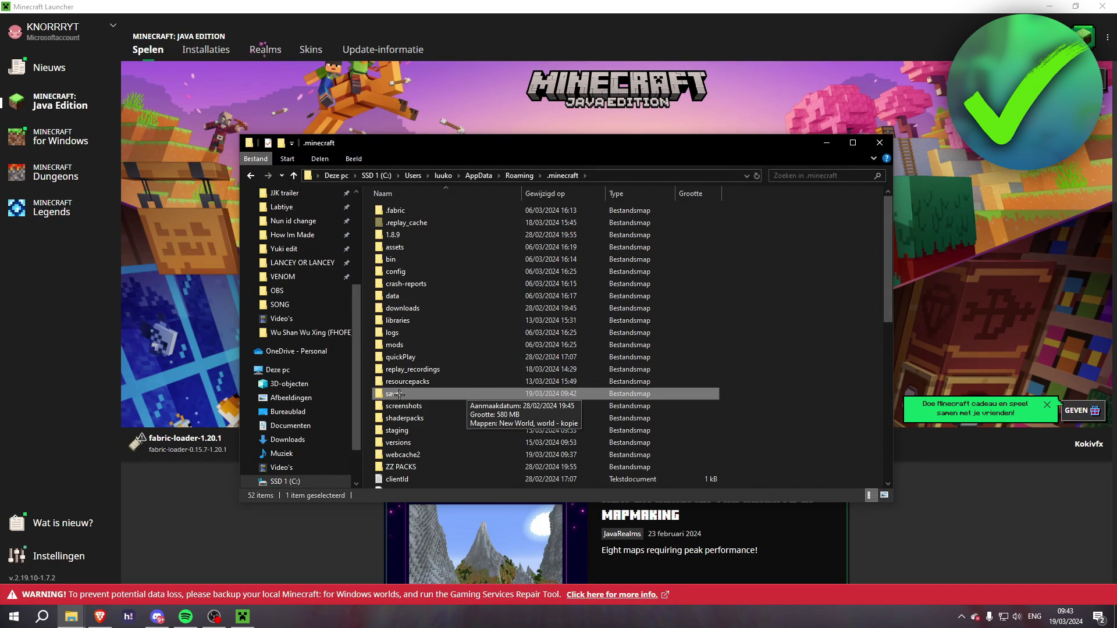
{"action": "double_click", "coordinate": [444, 395]}
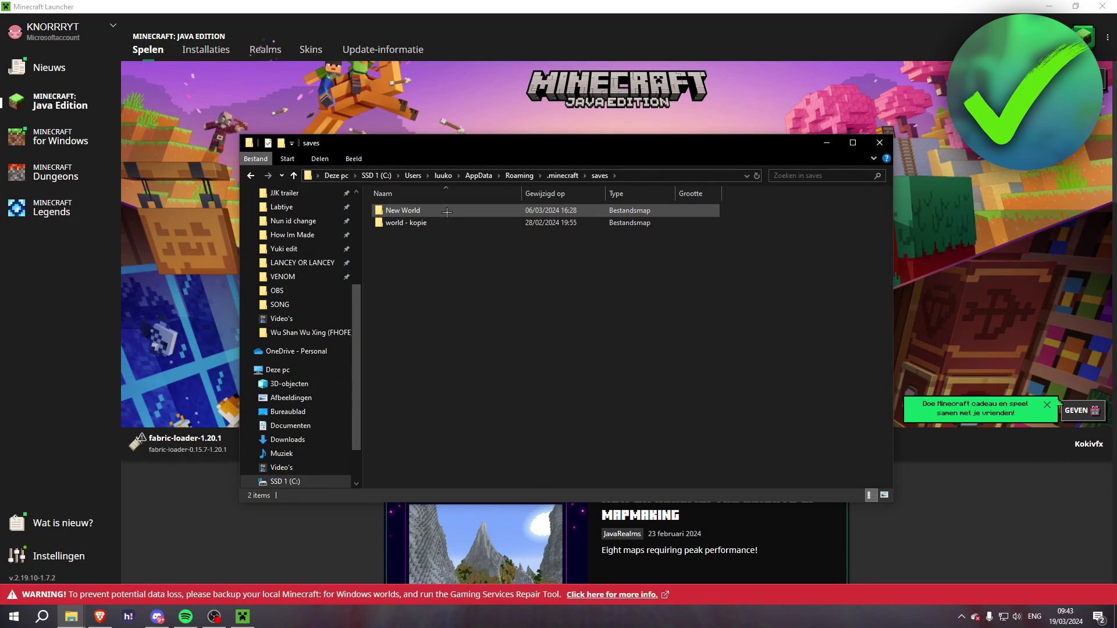
- Compress the New World folder via Kopiëren naar > Gecomprimeerde (gezipte) map
{"action": "left_click", "coordinate": [469, 211]}
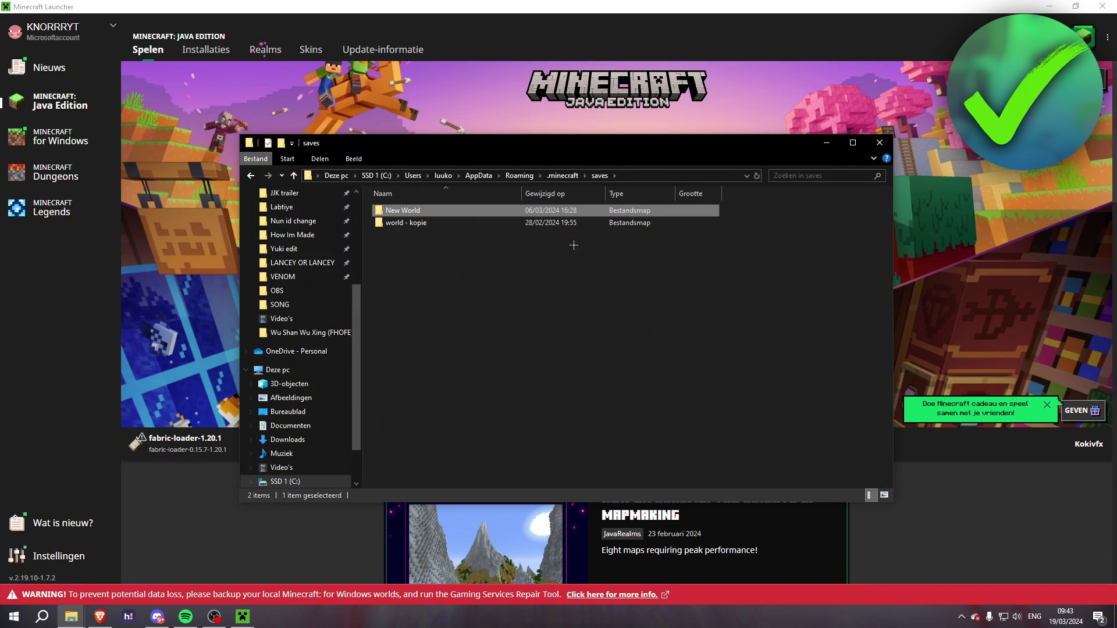
{"action": "right_click", "coordinate": [435, 211]}
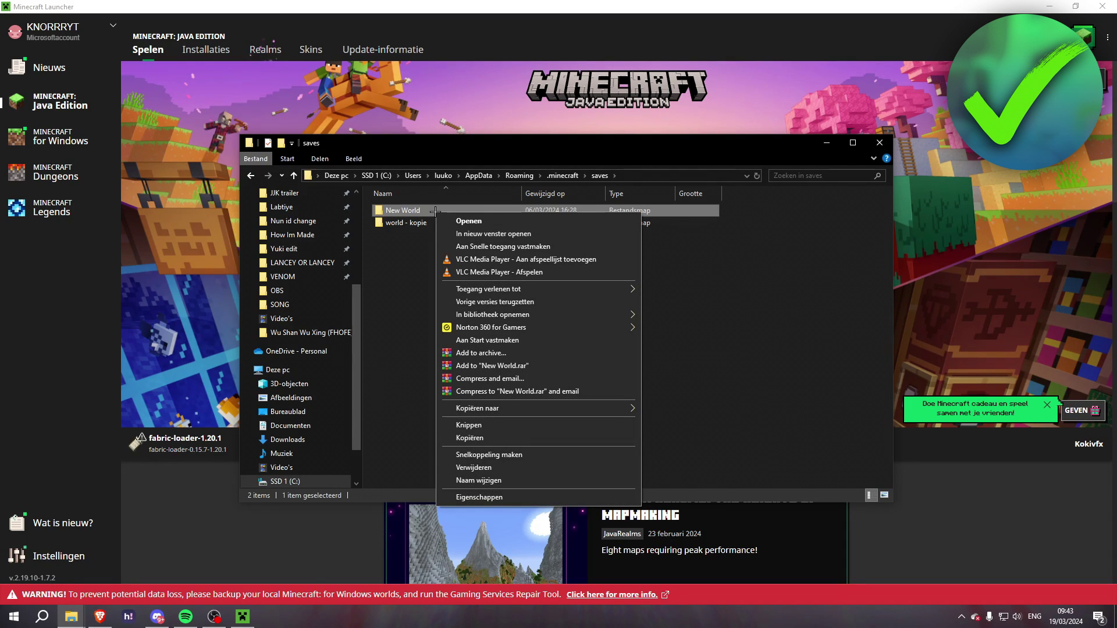
{"action": "mouse_move", "coordinate": [523, 408]}
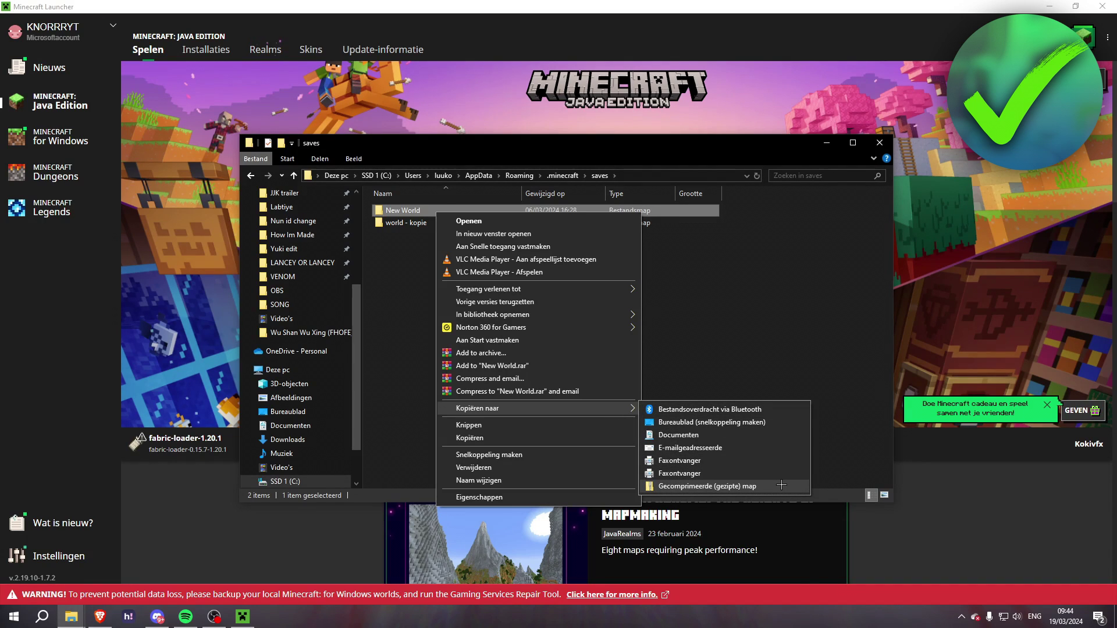
{"action": "left_click", "coordinate": [781, 485]}
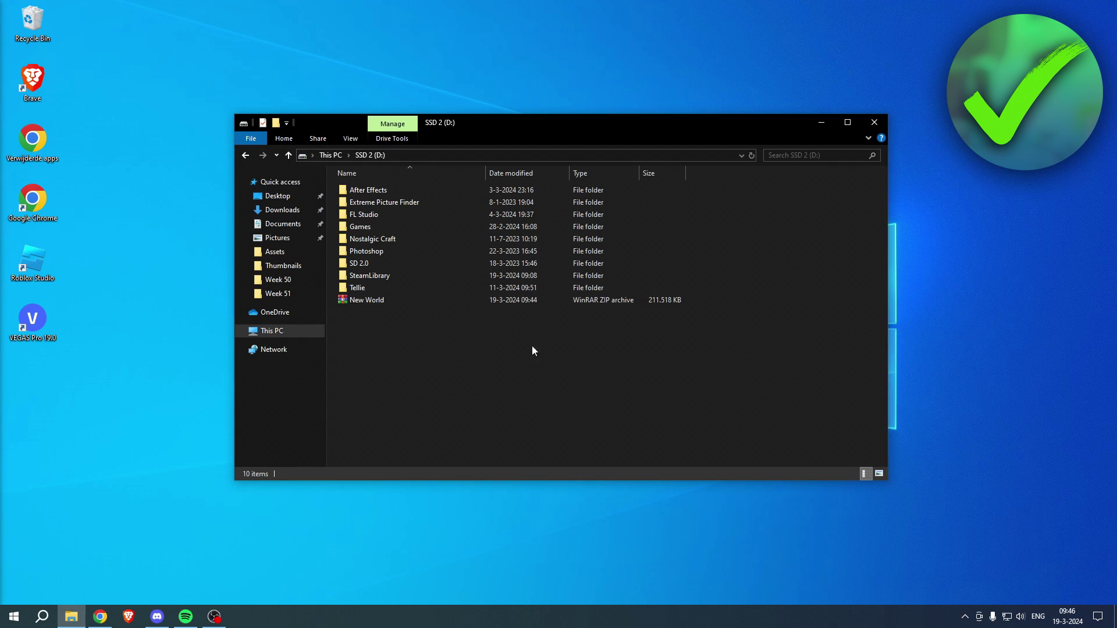
- Select New World.zip and upload it to My Drive in Chrome
{"action": "left_click", "coordinate": [429, 302]}
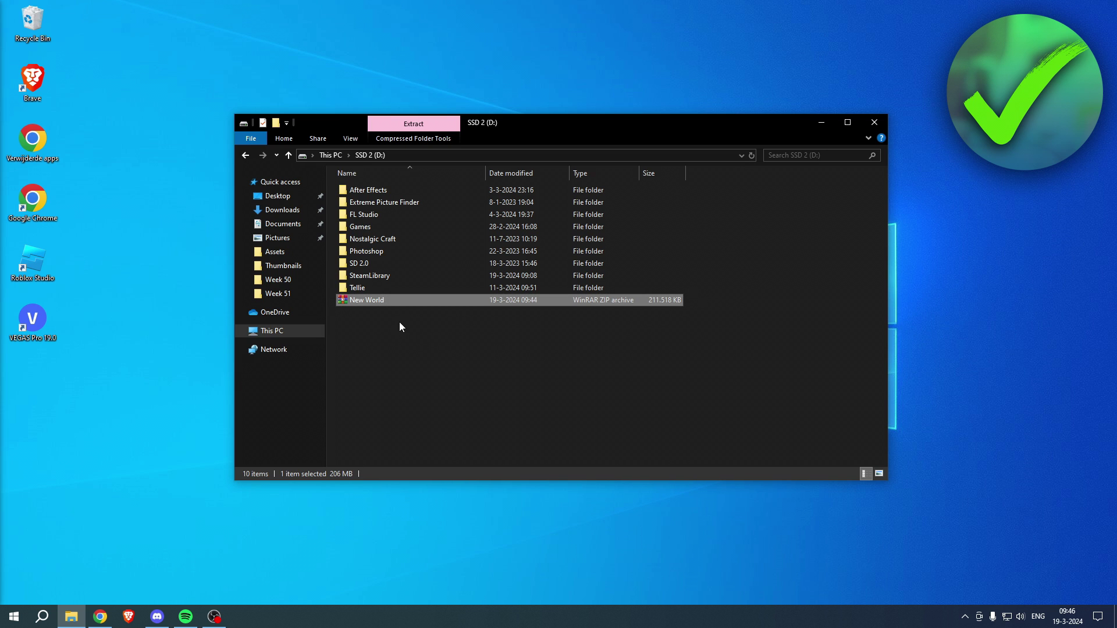
{"action": "left_click", "coordinate": [104, 615]}
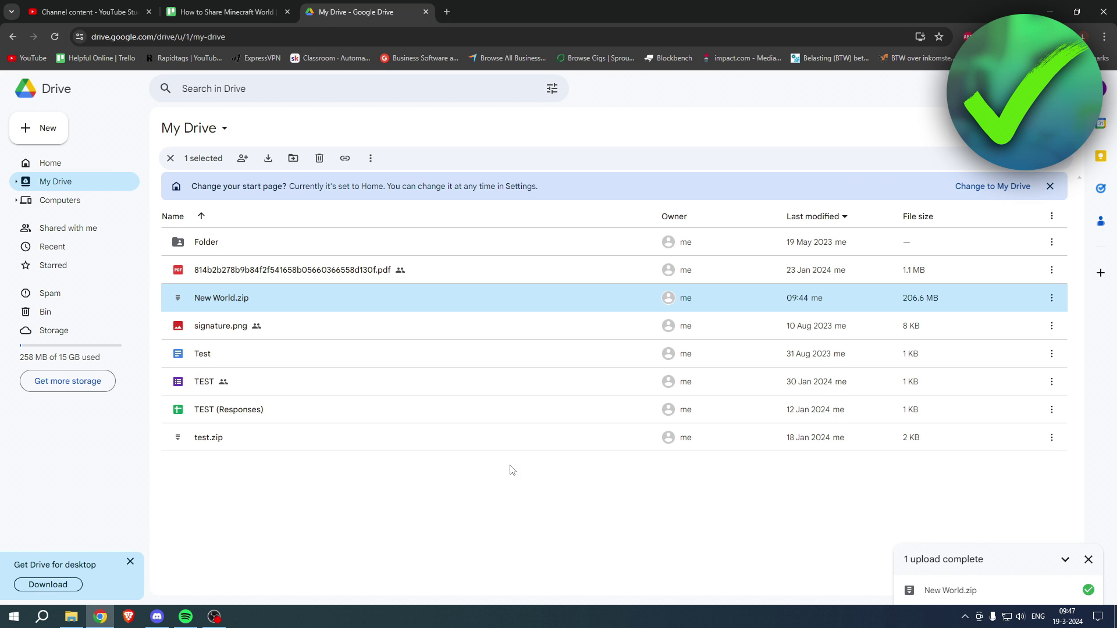
- Bring up the Share dialog for New World.zip from its context menu
{"action": "mouse_move", "coordinate": [274, 298]}
{"action": "right_click", "coordinate": [290, 299]}
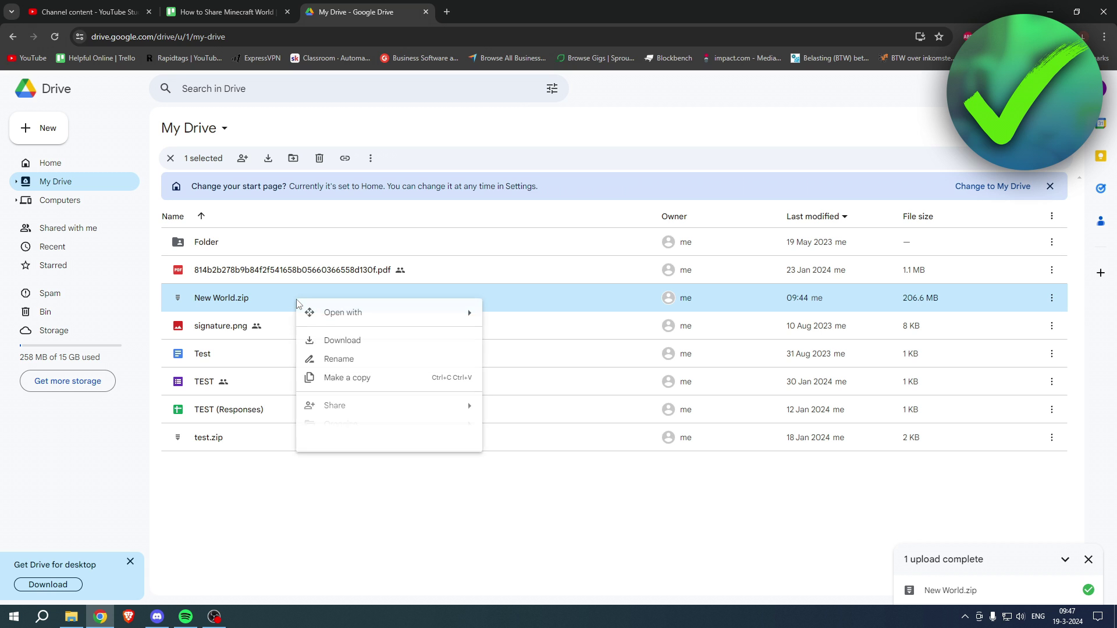
{"action": "mouse_move", "coordinate": [389, 406]}
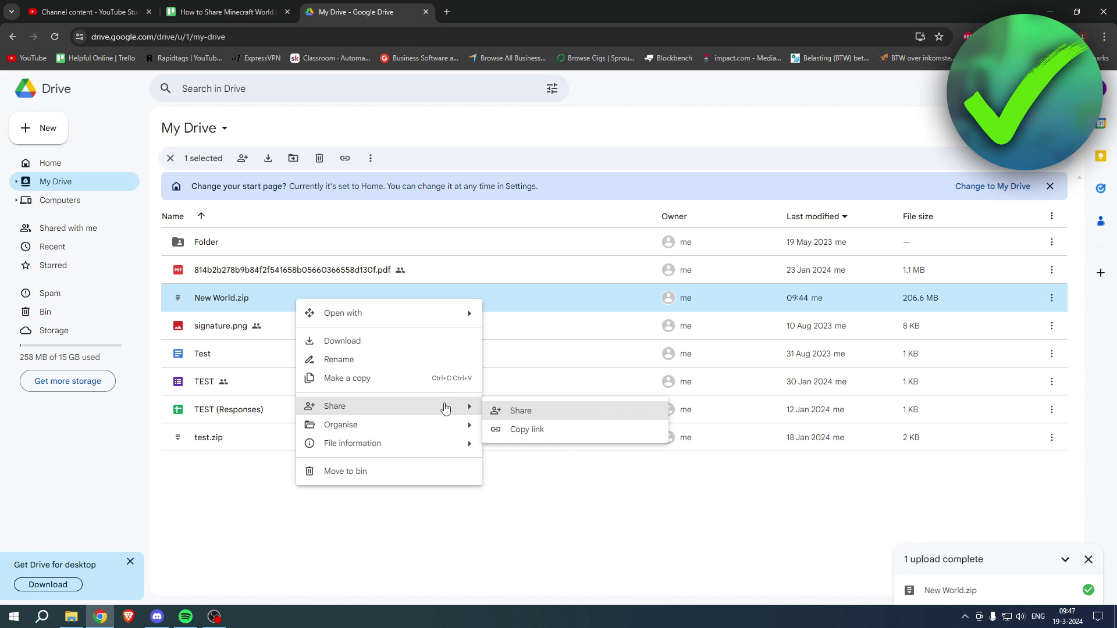
{"action": "left_click", "coordinate": [525, 410]}
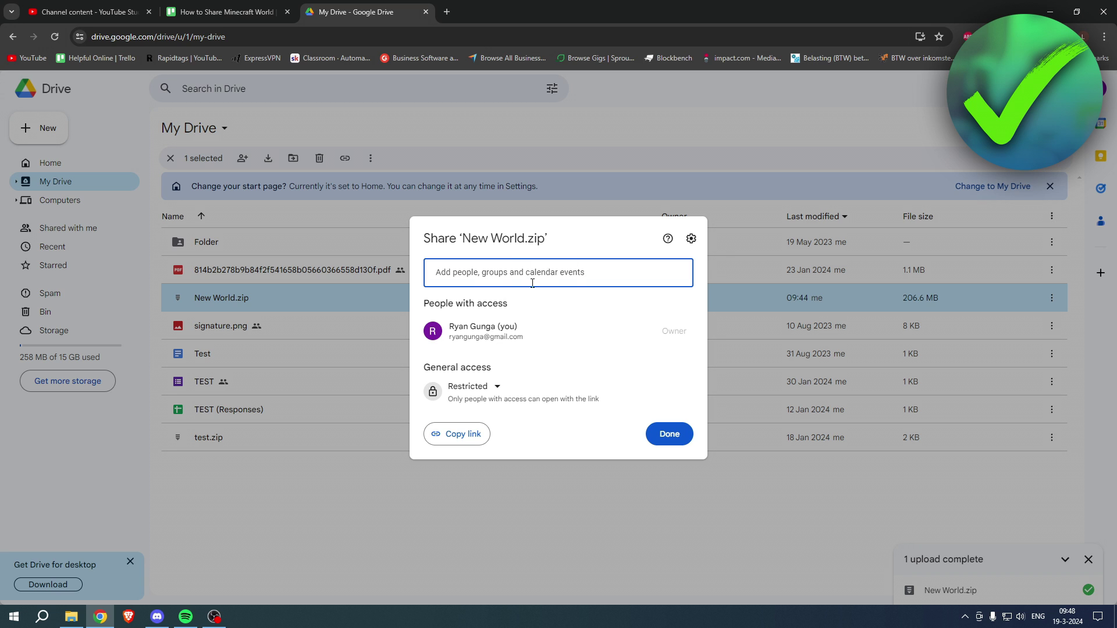
- Set General access to Anyone with the link as Viewer, and copy the link
{"action": "left_click", "coordinate": [496, 388]}
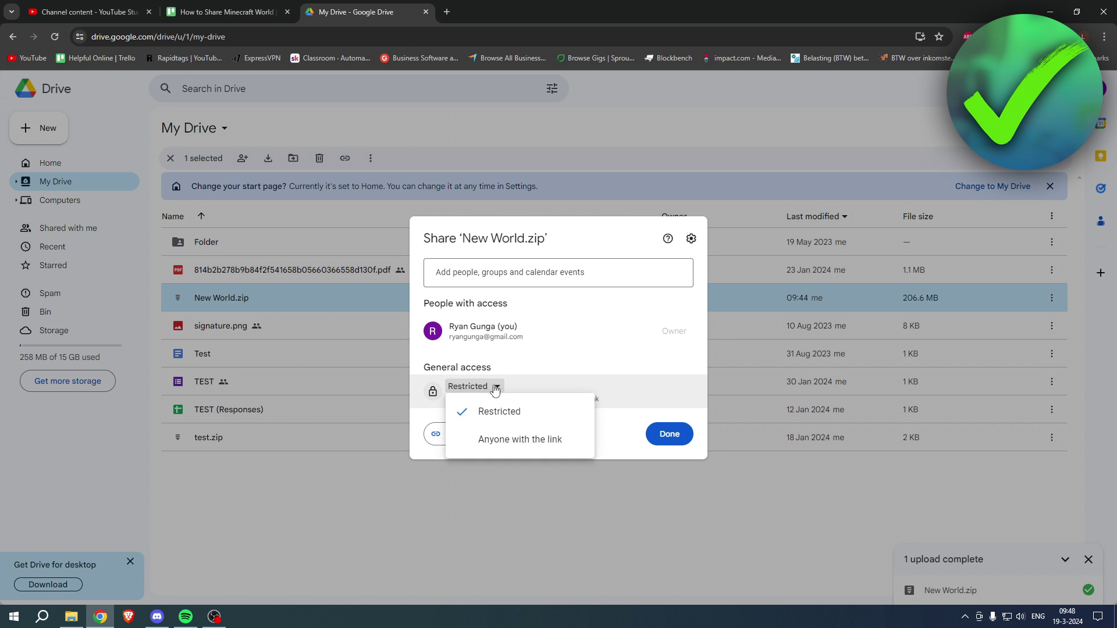
{"action": "left_click", "coordinate": [536, 440]}
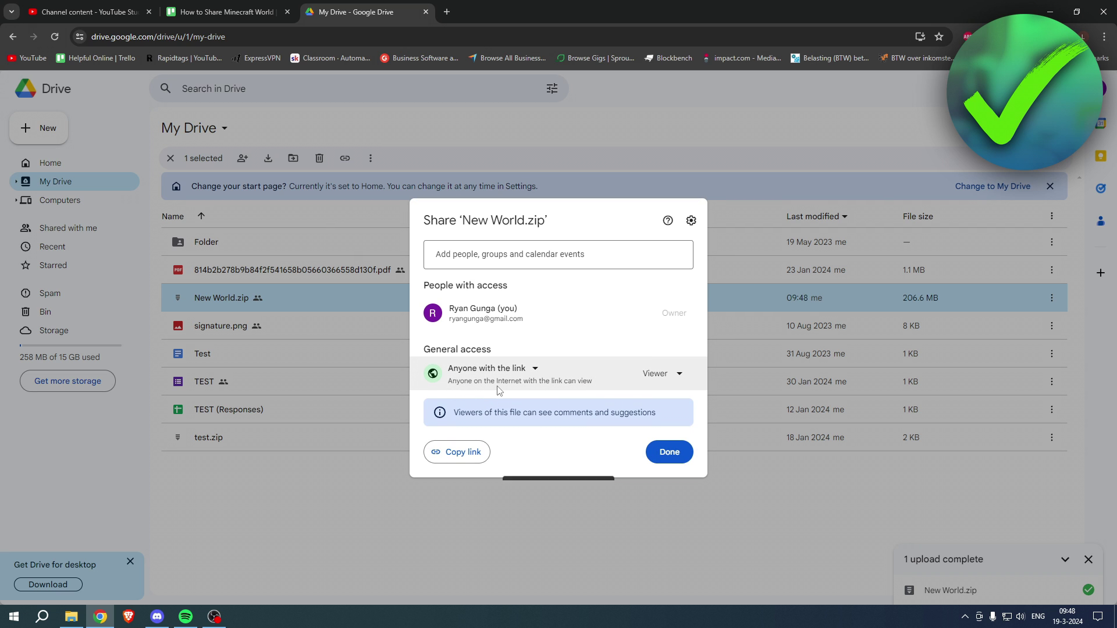
{"action": "left_click", "coordinate": [654, 379]}
{"action": "left_click", "coordinate": [588, 378]}
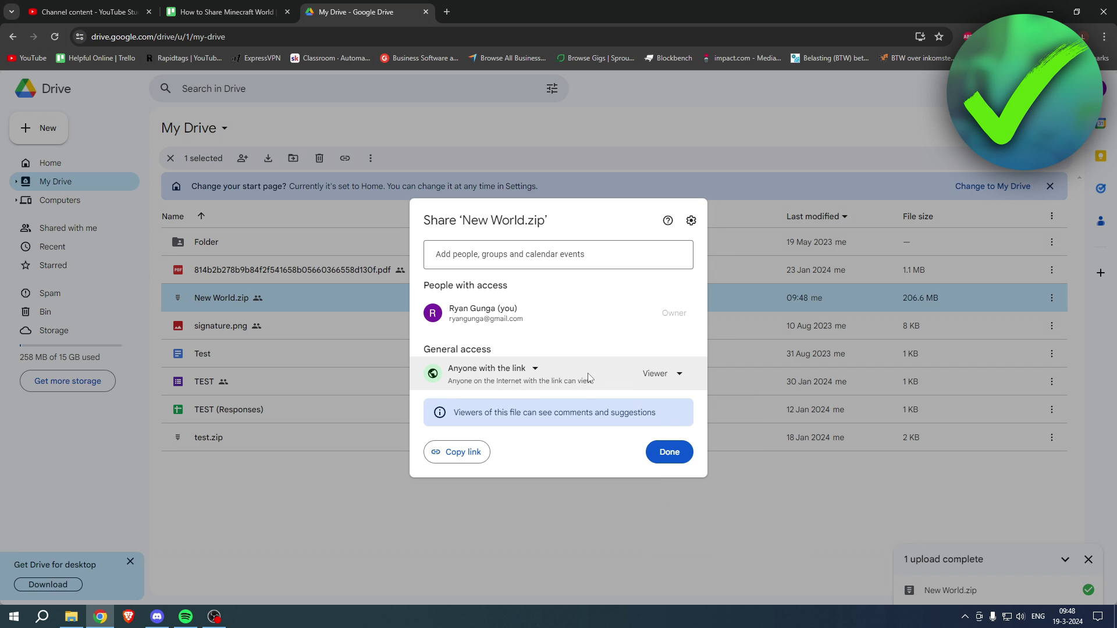
{"action": "left_click", "coordinate": [470, 452]}
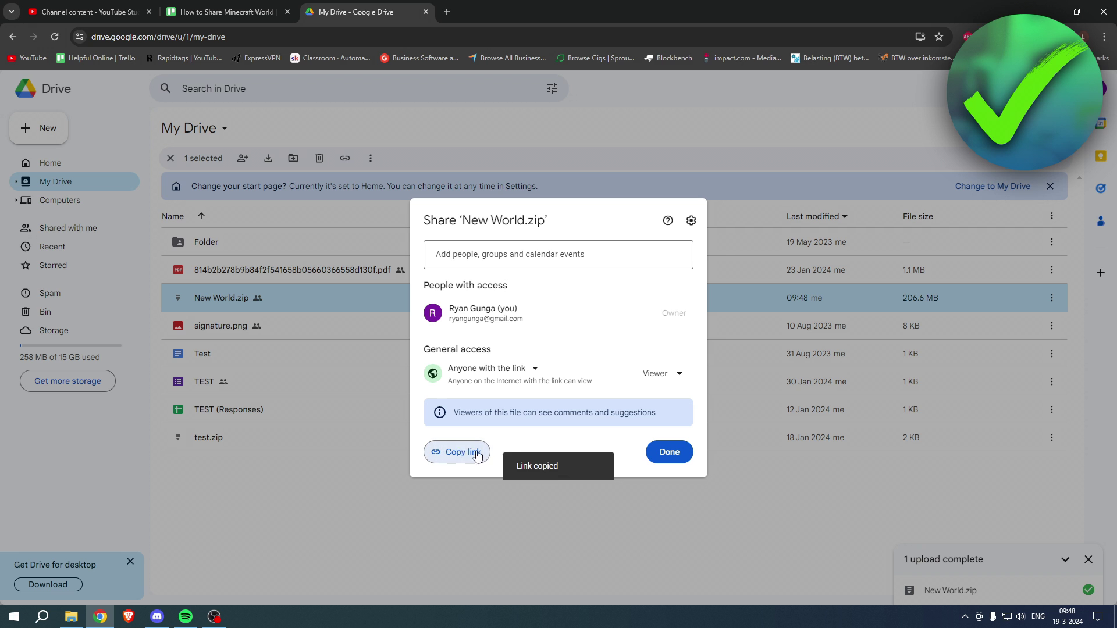
{"action": "left_click", "coordinate": [682, 453]}
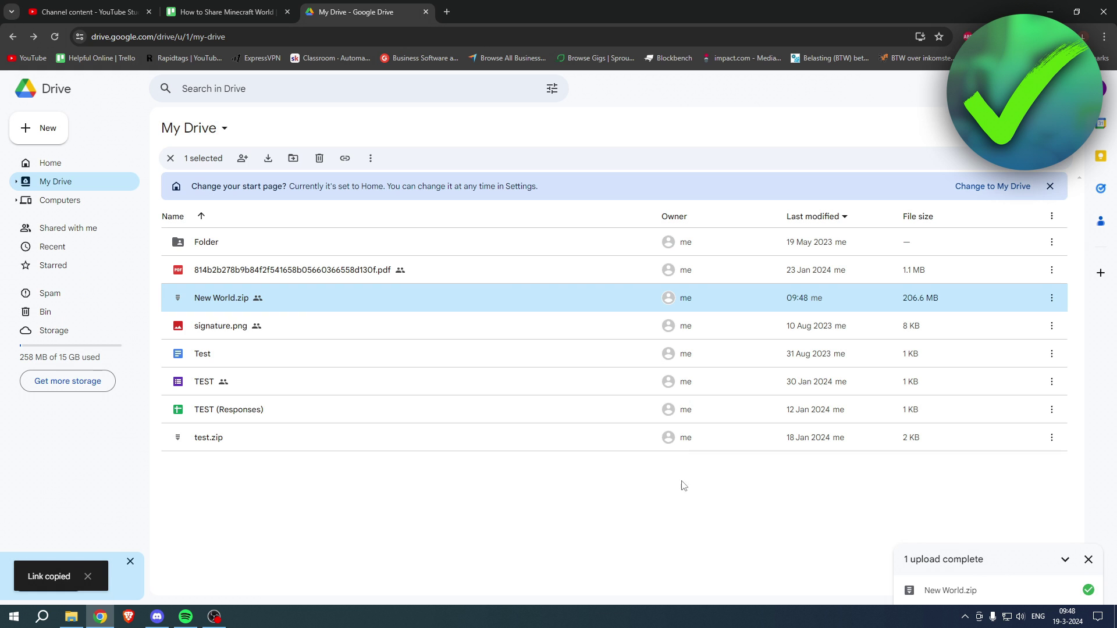
- Paste the copied New World.zip share link into a new browser tab
{"action": "left_click", "coordinate": [448, 10]}
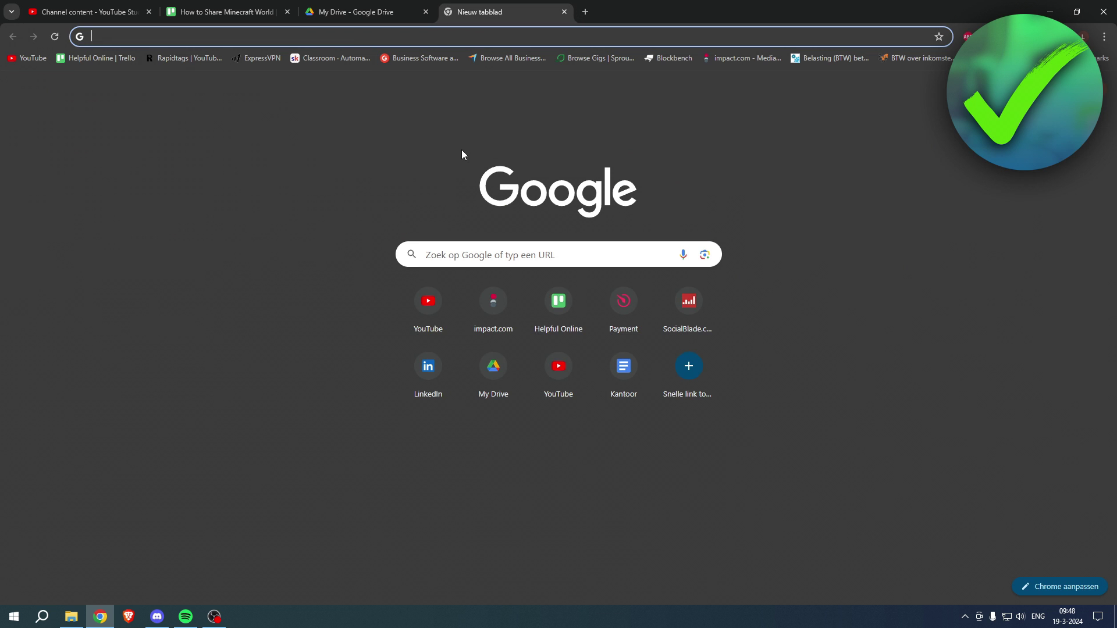
{"action": "key", "text": "ctrl+v"}
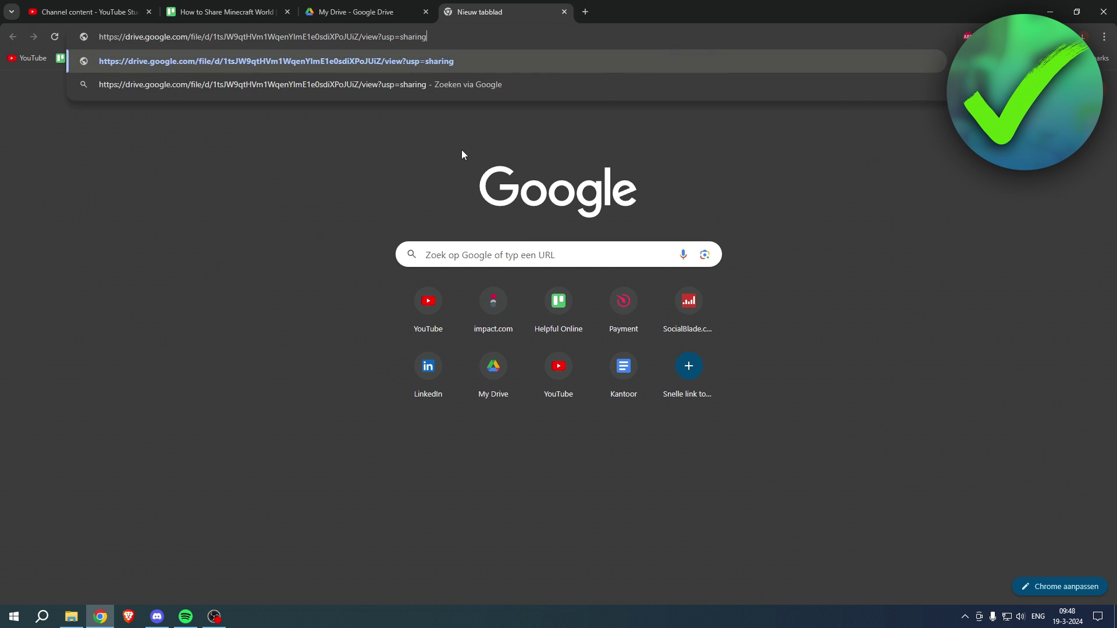